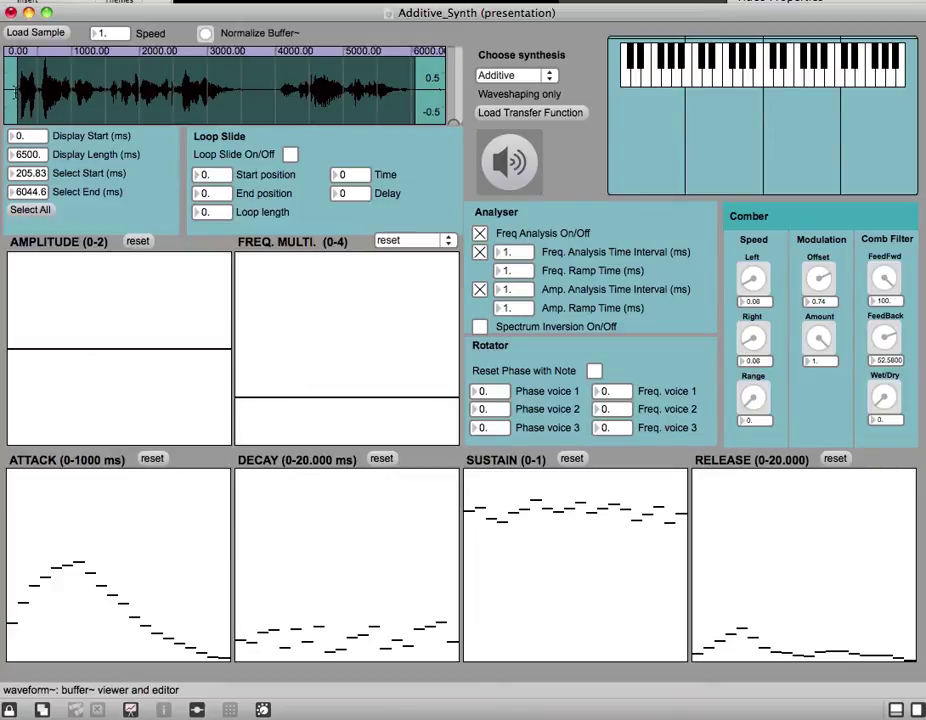
- Reselect the voice sample from 155.94 to 6019.7 ms and shift the patch window back and forth
left_click(16, 91)
left_click_drag(17, 90, 413, 93)
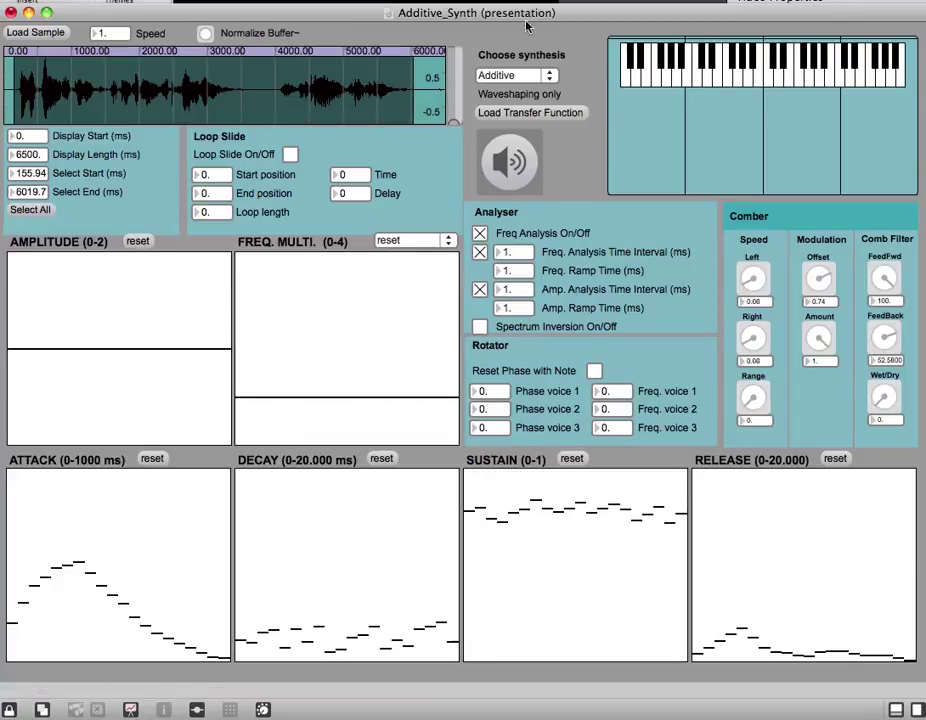
left_click_drag(522, 15, 402, 16)
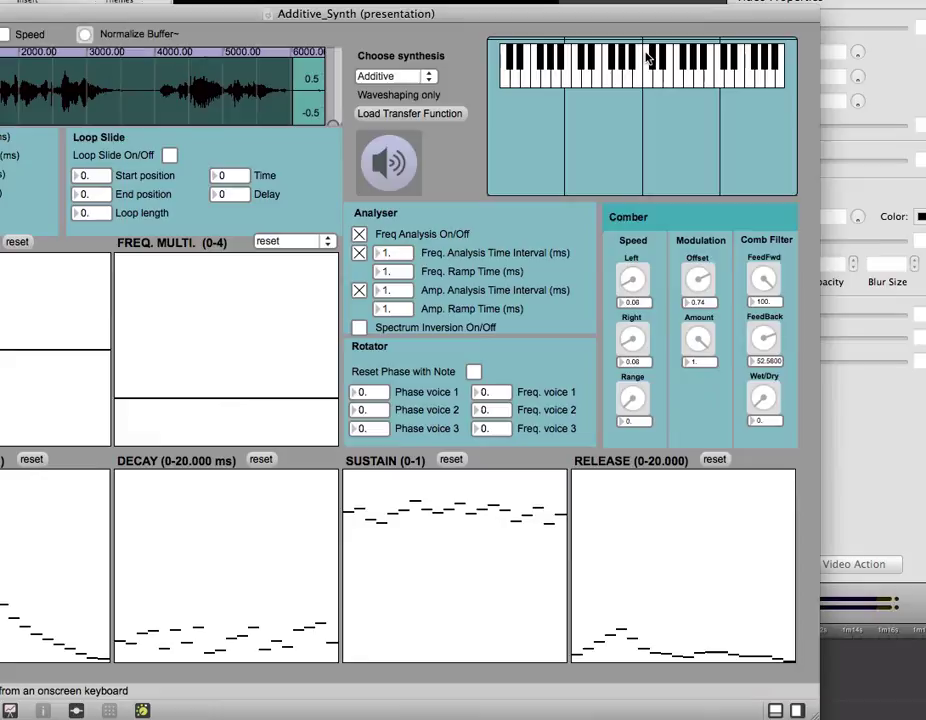
left_click_drag(702, 18, 826, 15)
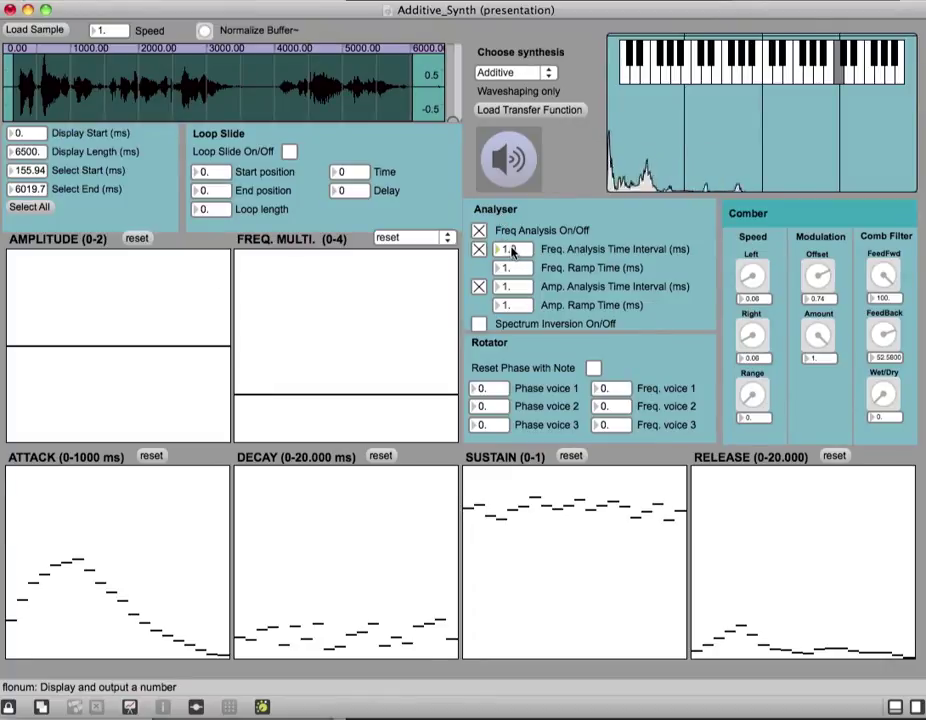
- Set frequency analysis interval to about 24.9 ms and ramp to 69.10 ms, amplitude to 8.89/29.6 ms
left_click_drag(513, 253, 513, 174)
left_click_drag(513, 270, 513, 258)
left_click_drag(513, 210, 513, 188)
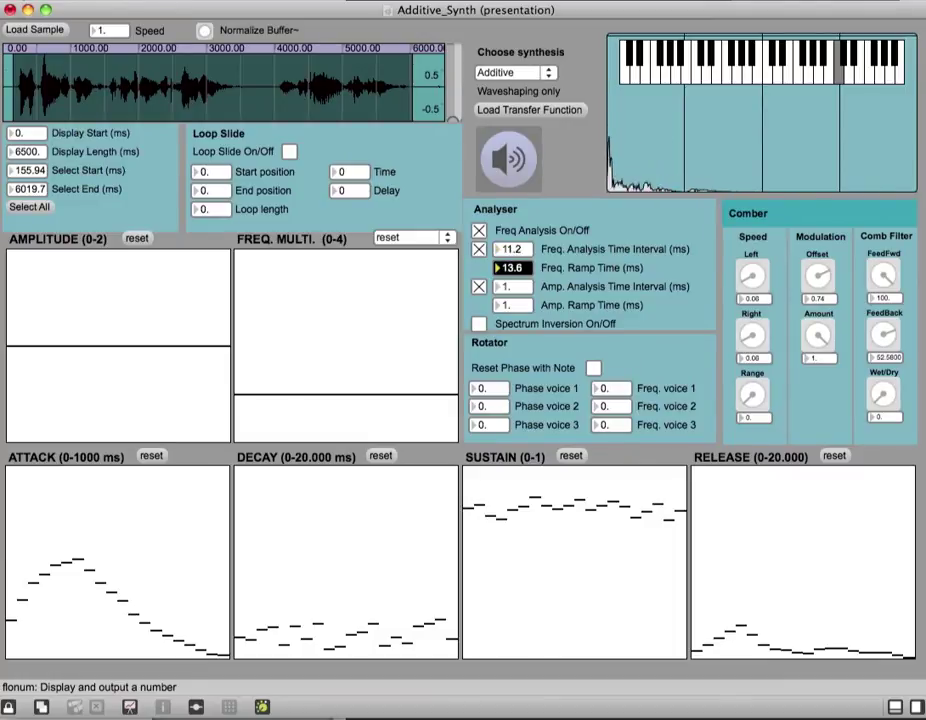
left_click_drag(513, 267, 516, 256)
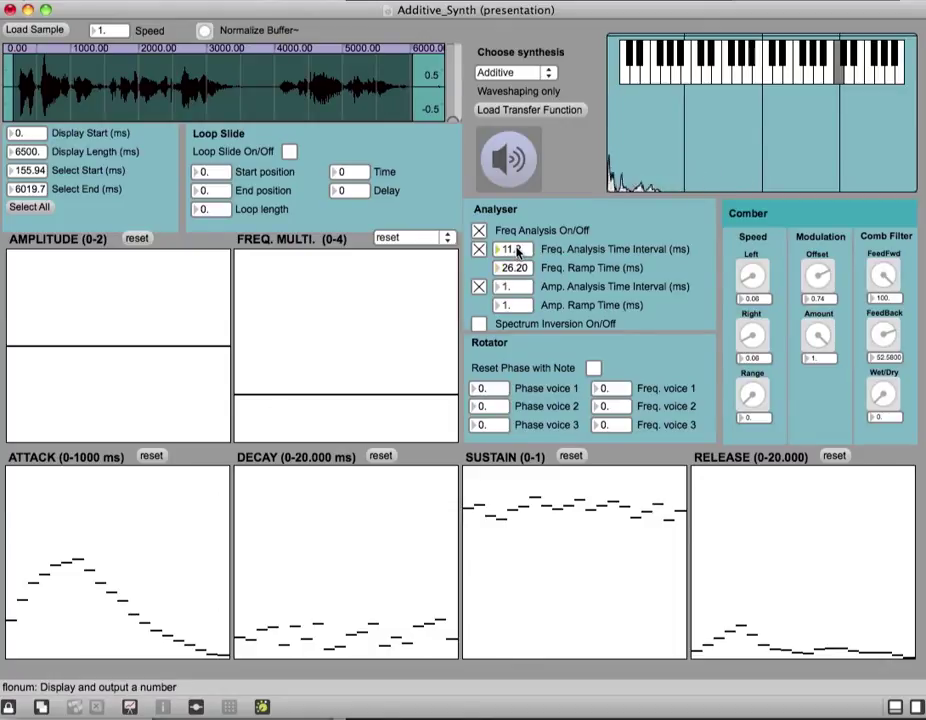
left_click_drag(517, 253, 517, 237)
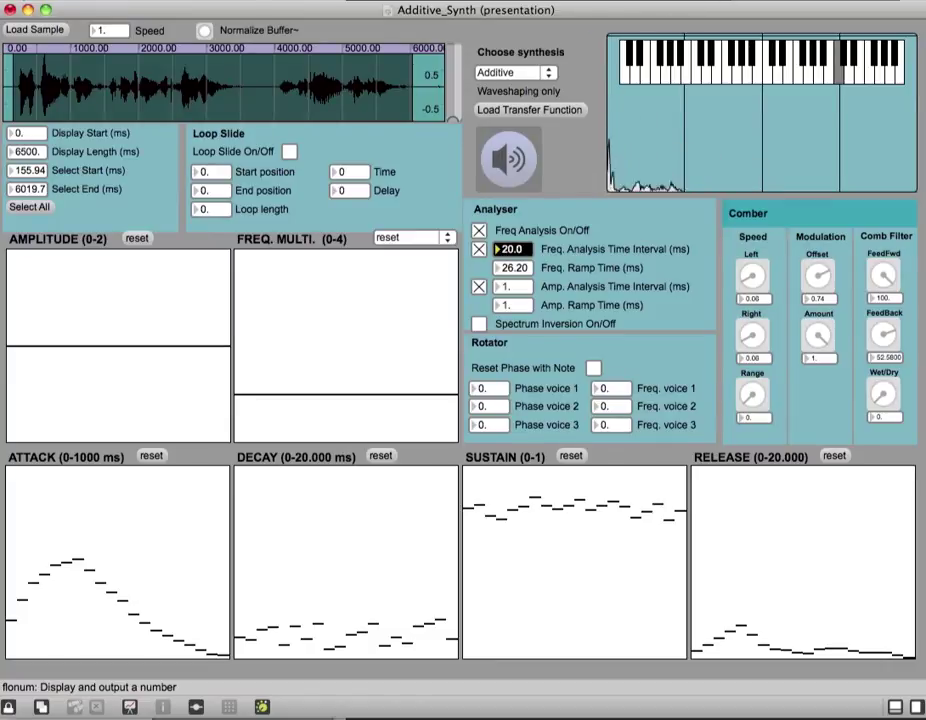
mouse_move(517, 237)
left_mouse_down()
mouse_move(517, 228)
mouse_move(519, 268)
mouse_move(519, 251)
left_mouse_up()
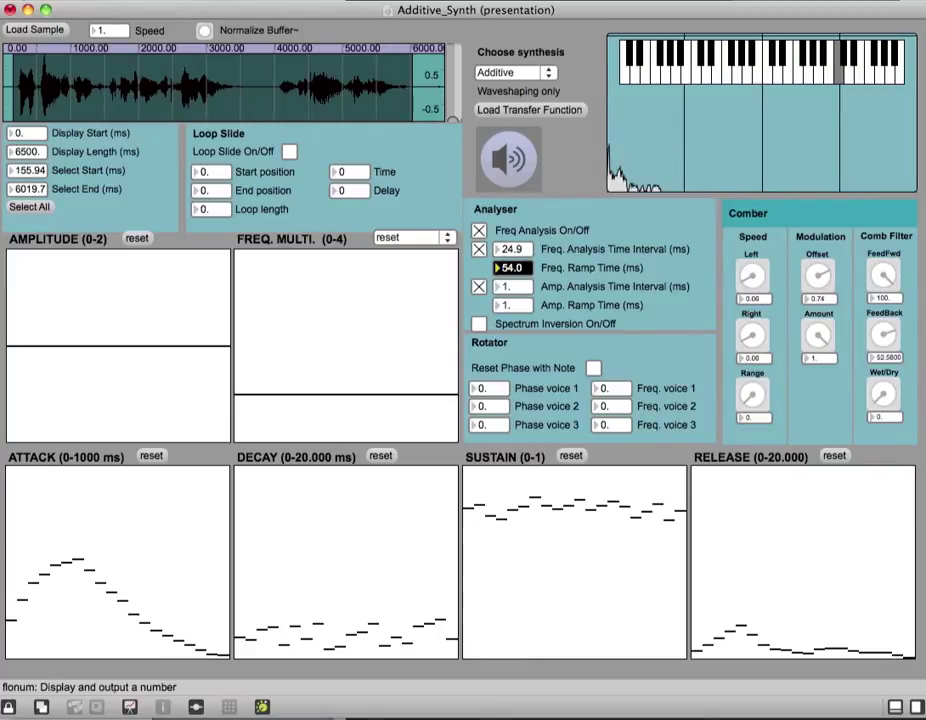
left_click_drag(519, 246, 511, 294)
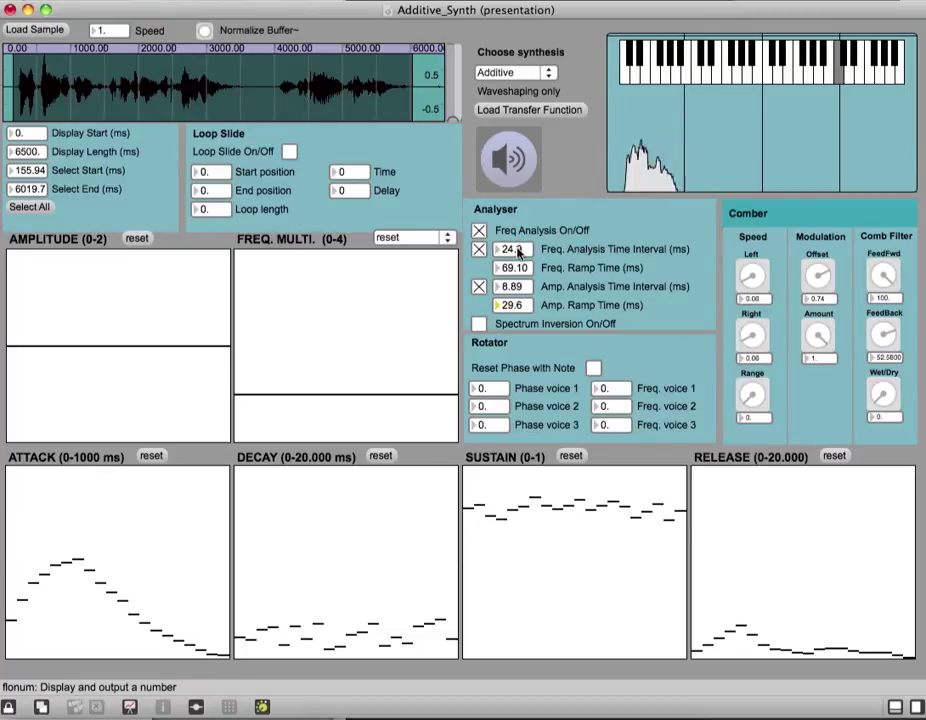
- Return the analyser times to 1 and select only the 605.08–617.54 ms slice of the sample
left_click_drag(517, 254, 521, 324)
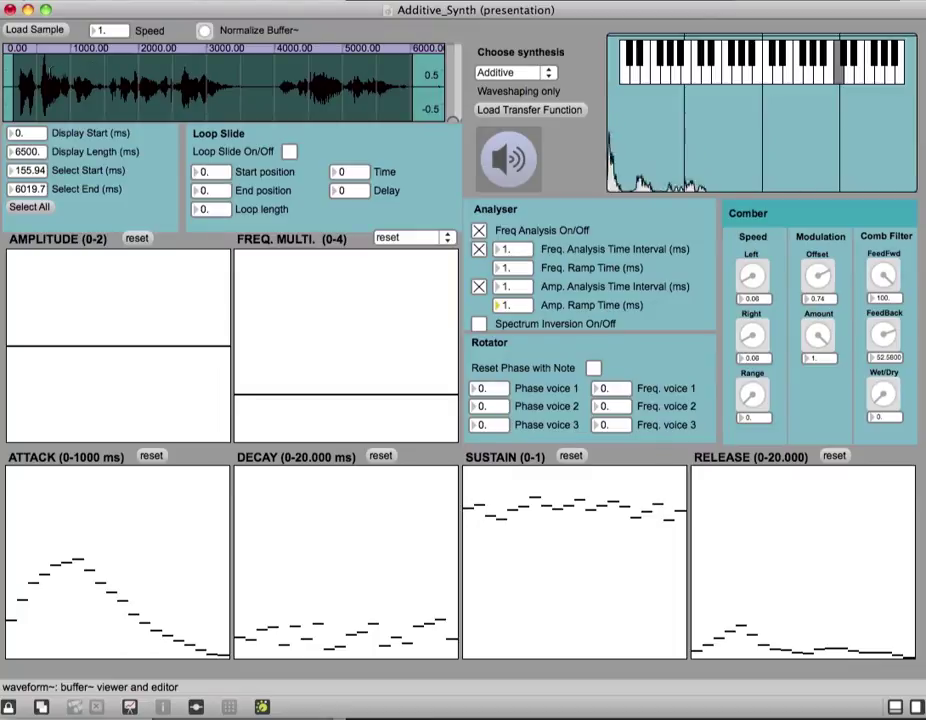
left_click_drag(47, 85, 189, 85)
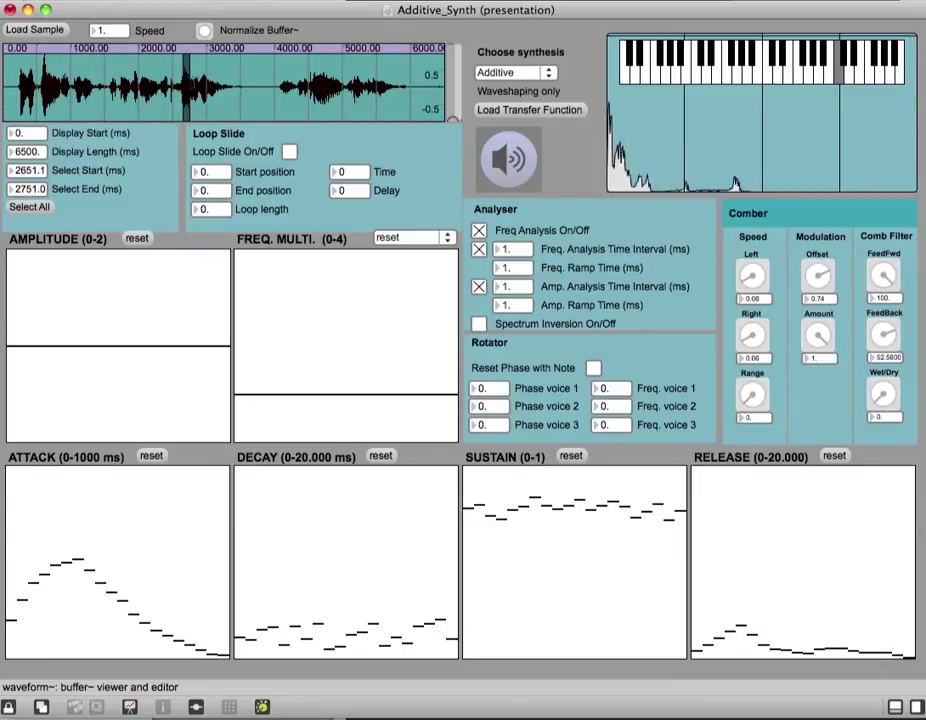
left_click_drag(48, 85, 46, 85)
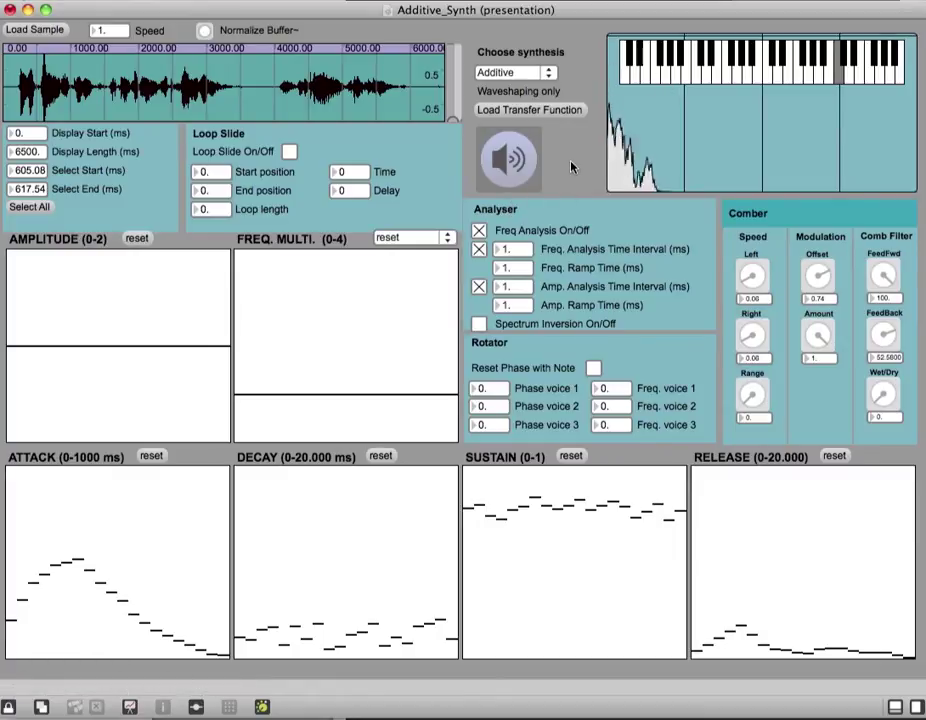
- Turn off the Freq. Analysis Time Interval and widen the selection to 530.23–3187.6 ms
left_click(479, 249)
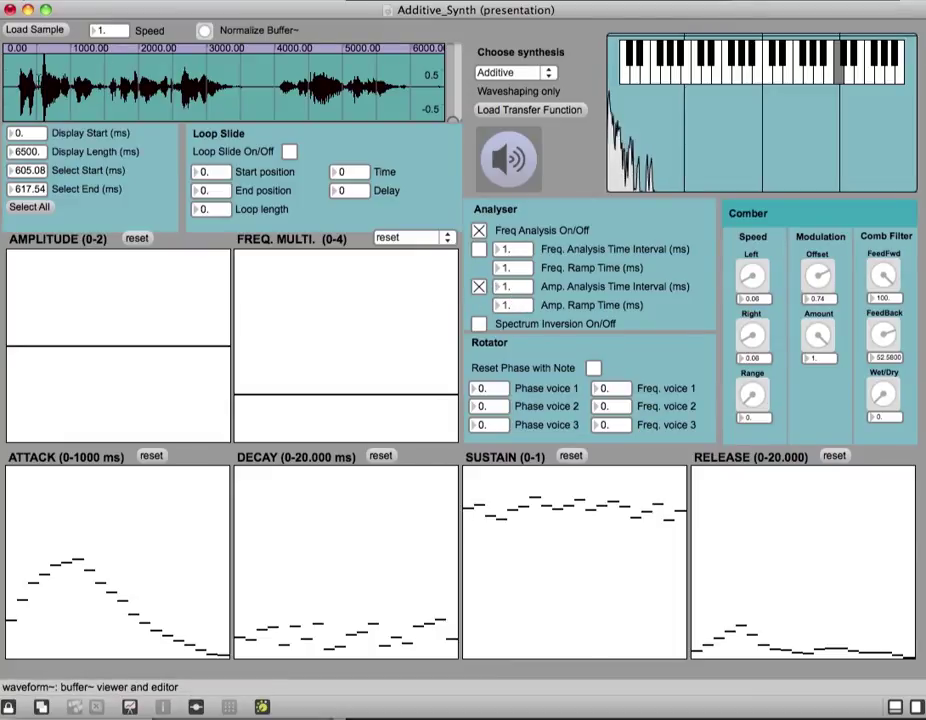
left_click_drag(41, 85, 221, 85)
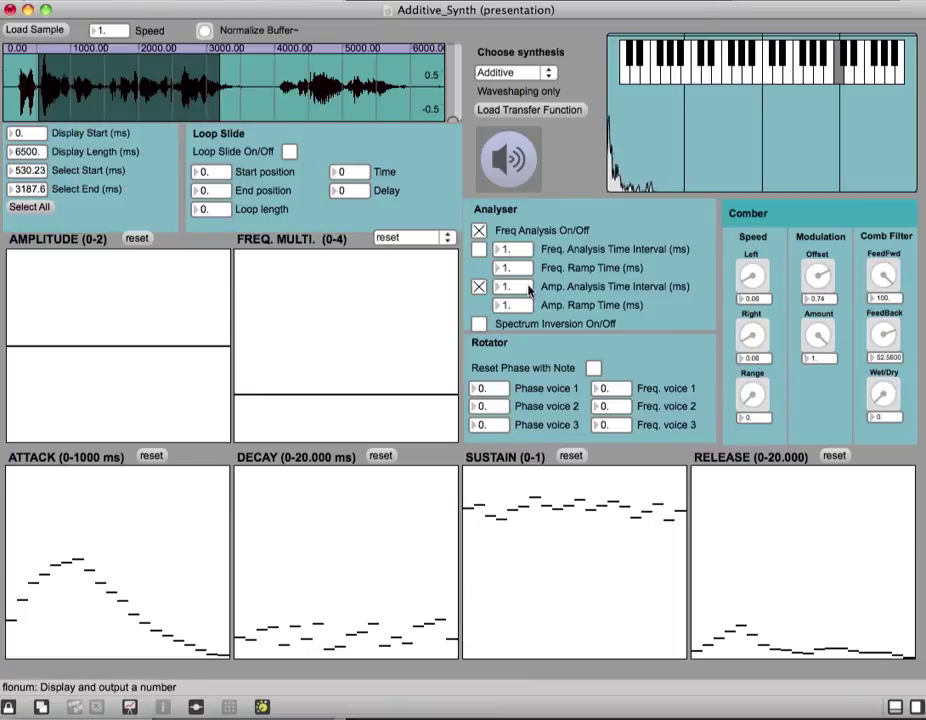
- Set amplitude analysis to a 54.90 ms interval and 151.1 ms ramp, then select 4584.9–4934.2 ms
mouse_move(516, 290)
left_mouse_down()
mouse_move(516, 272)
mouse_move(517, 290)
mouse_move(517, 282)
left_mouse_up()
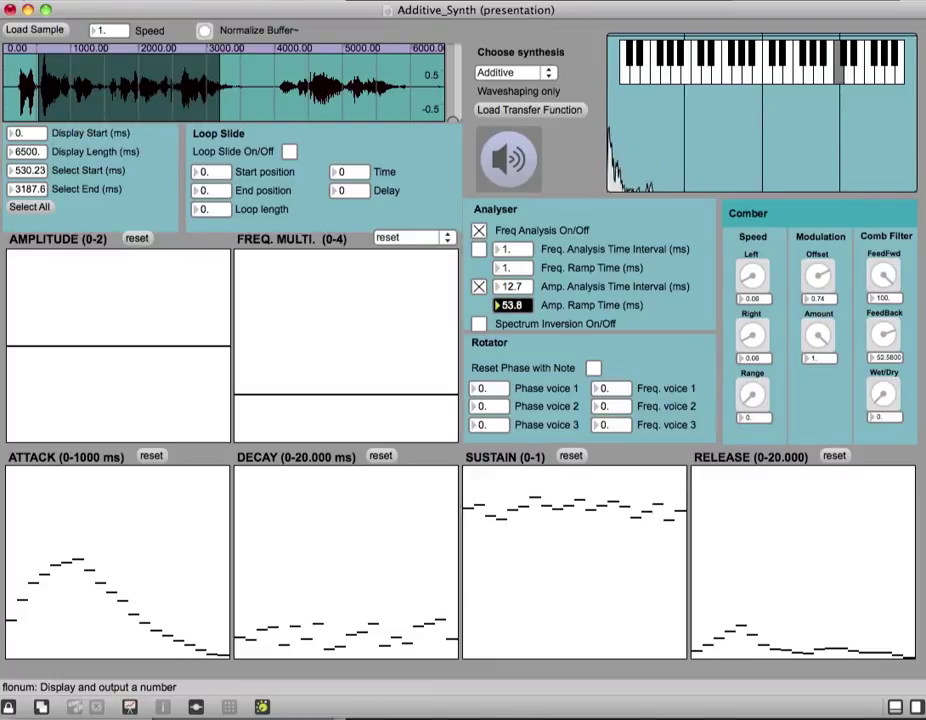
left_click_drag(517, 282, 516, 272)
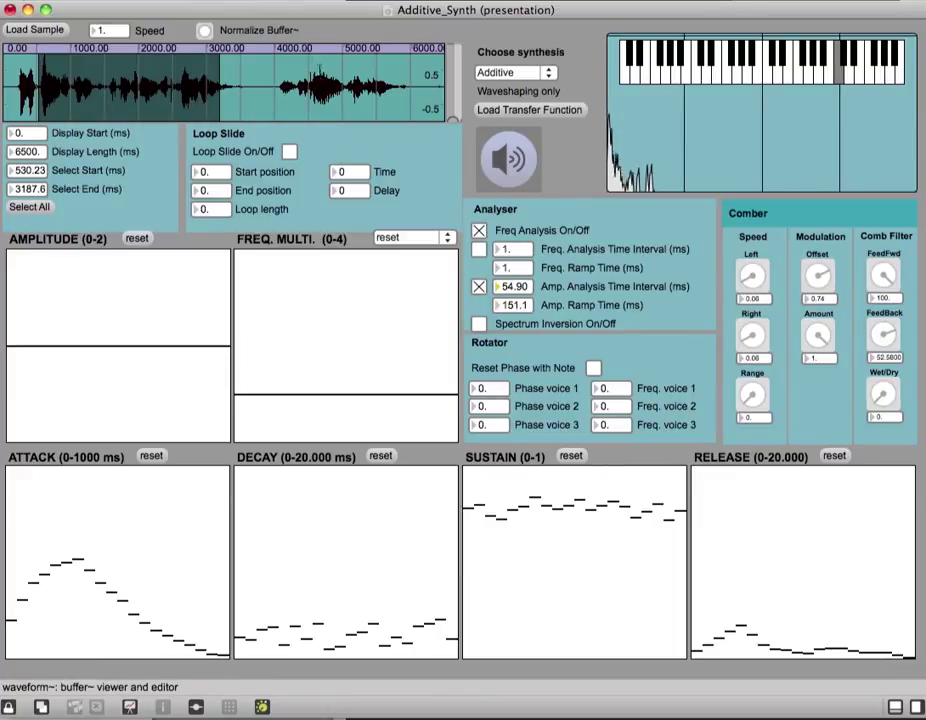
left_click_drag(309, 85, 338, 85)
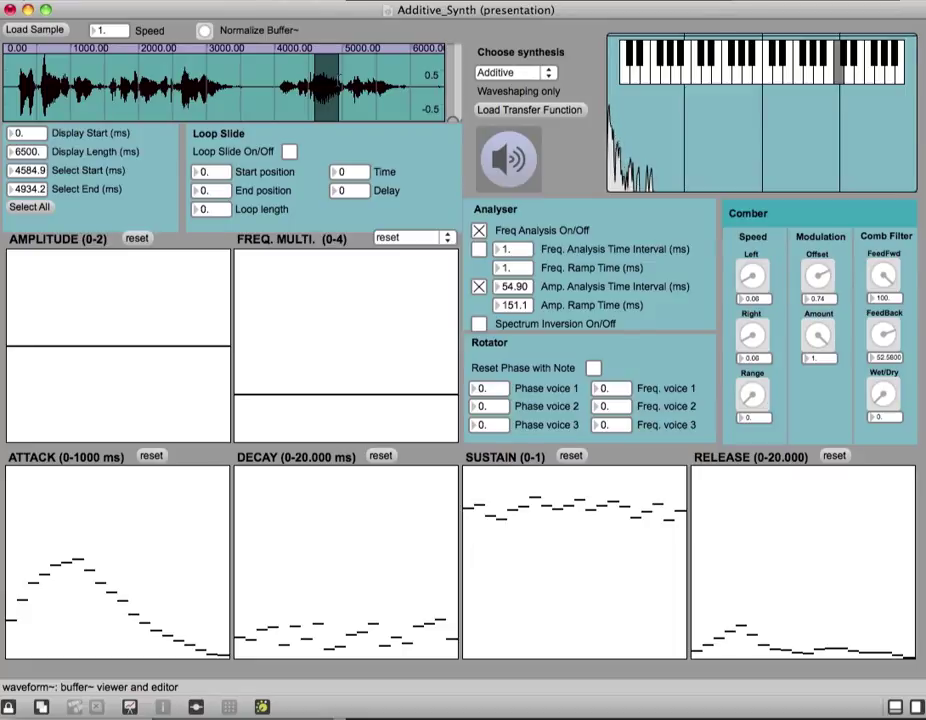
- Replay a keyboard note, then raise the first early AMPLITUDE partials close to maximum
left_click(834, 50)
left_click(840, 50)
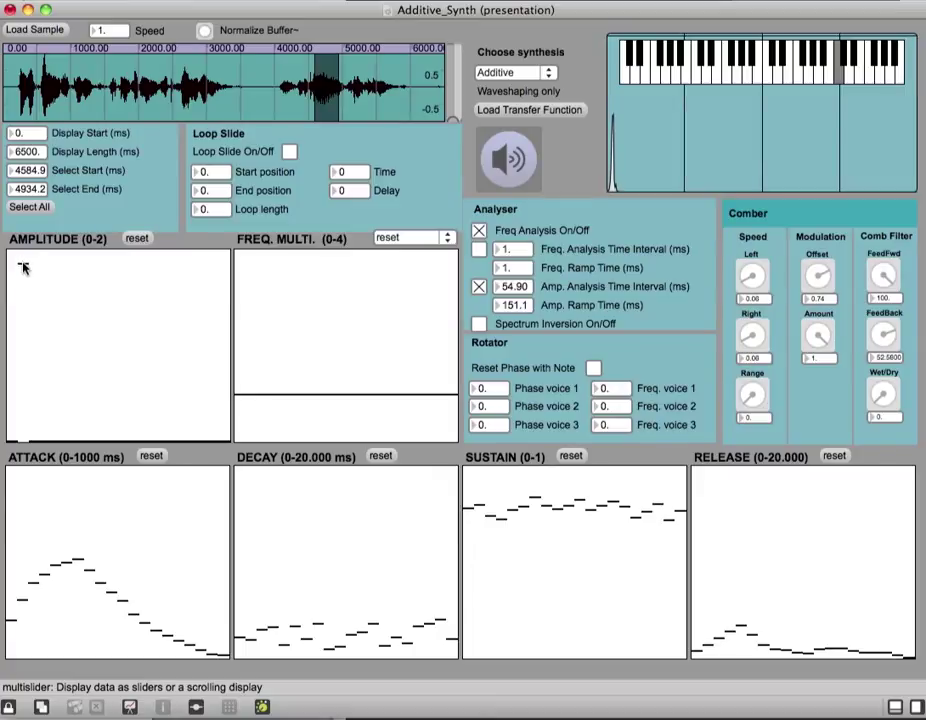
left_click(50, 272)
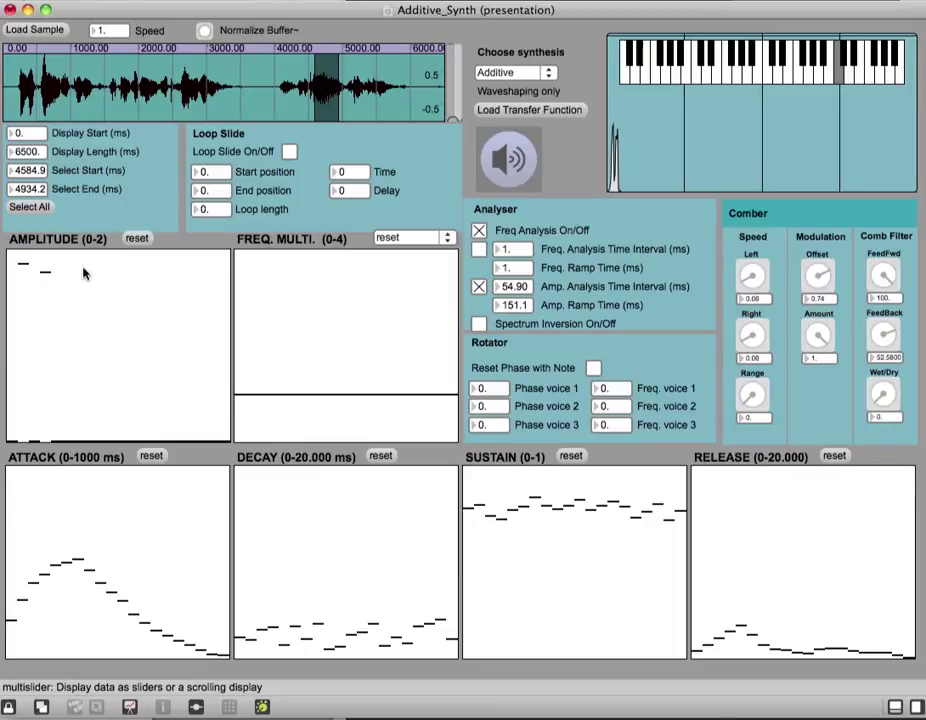
left_click(80, 264)
left_click(112, 265)
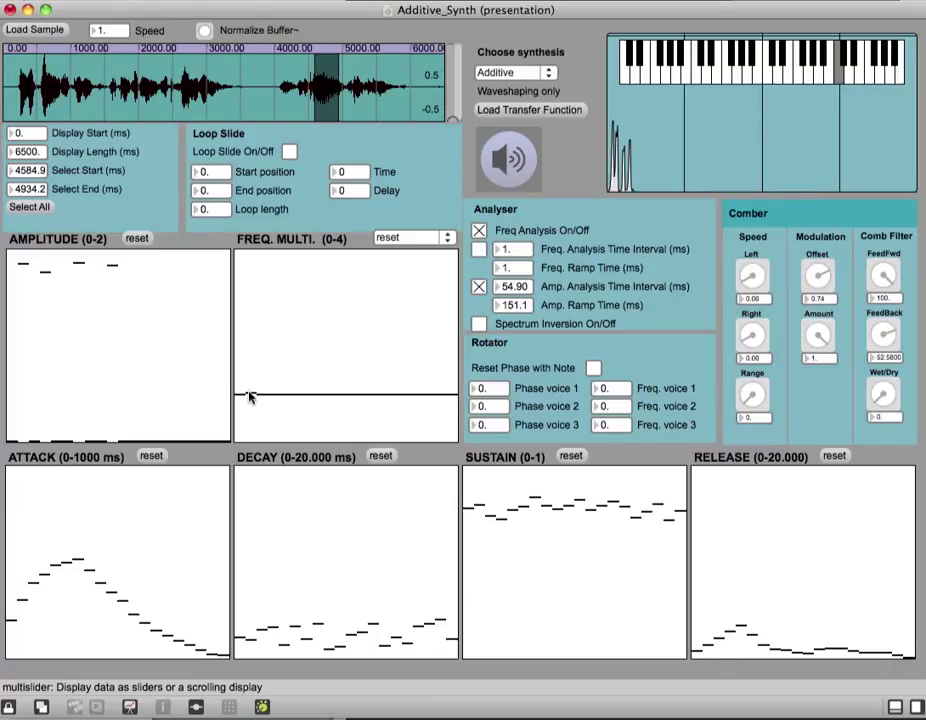
- Nudge a few frequency multipliers near the baseline and redraw the first dozen amplitude partials at varied levels
mouse_move(250, 382)
left_mouse_down()
mouse_move(254, 263)
mouse_move(253, 411)
mouse_move(262, 395)
left_mouse_up()
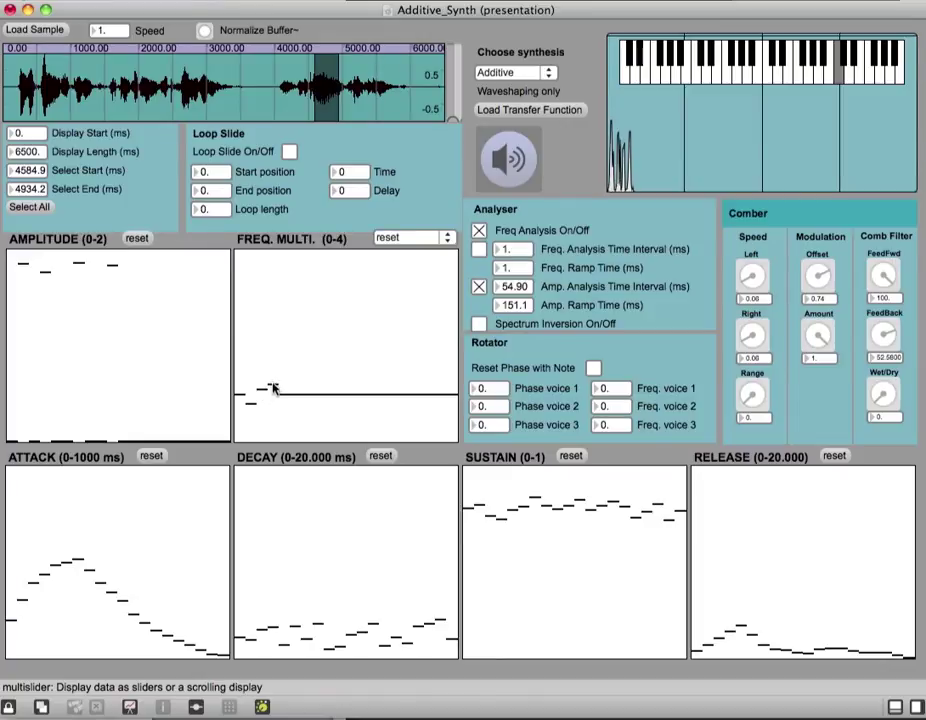
left_click_drag(273, 394, 286, 400)
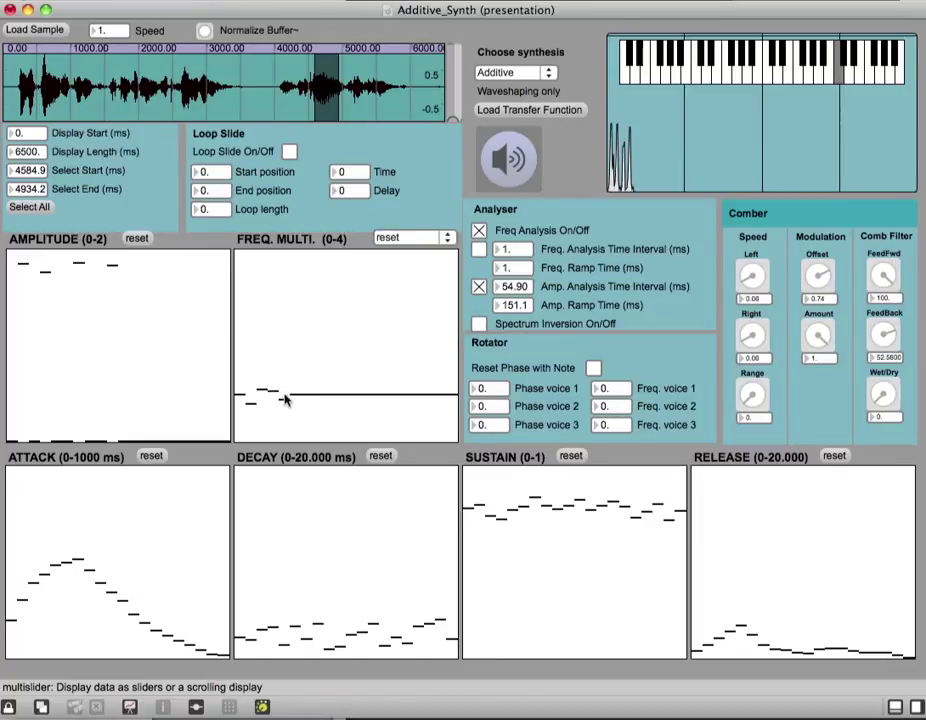
left_click(13, 297)
mouse_move(13, 297)
left_mouse_down()
mouse_move(106, 311)
mouse_move(92, 309)
mouse_move(91, 292)
mouse_move(134, 306)
left_mouse_up()
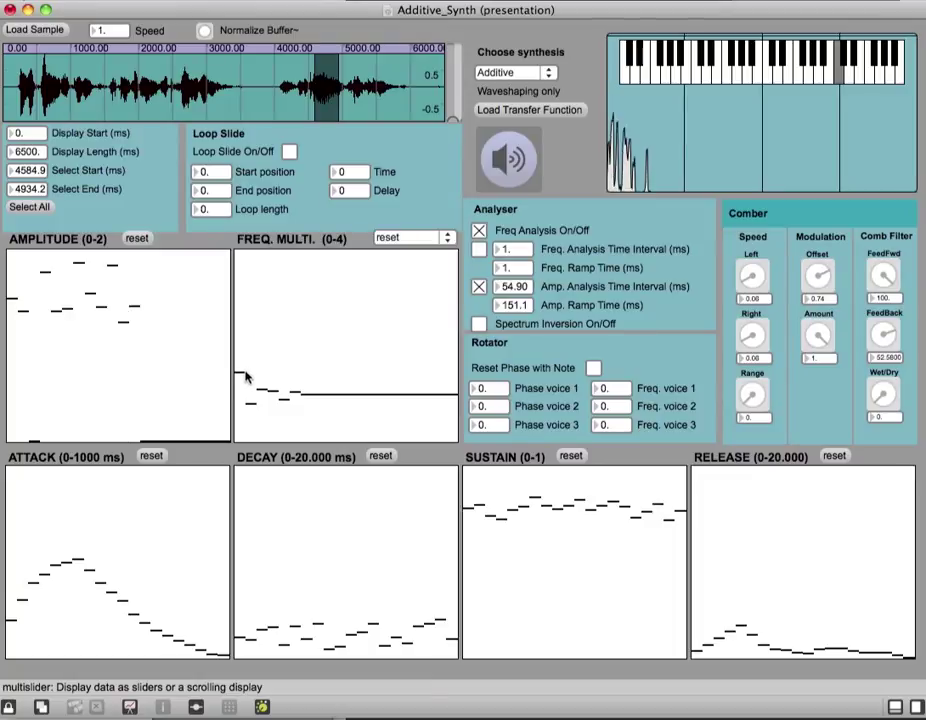
- Fine-tune the first few frequency multipliers to sit slightly above or below the baseline
mouse_move(245, 377)
left_mouse_down()
mouse_move(250, 362)
mouse_move(304, 401)
mouse_move(261, 414)
mouse_move(244, 392)
mouse_move(241, 400)
left_mouse_up()
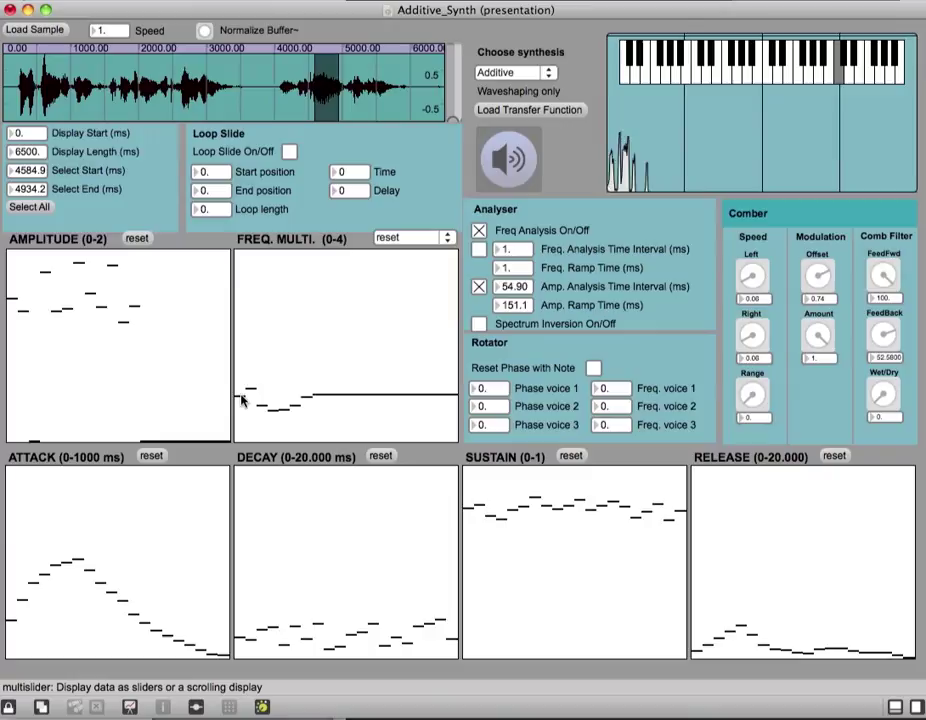
left_click(296, 393)
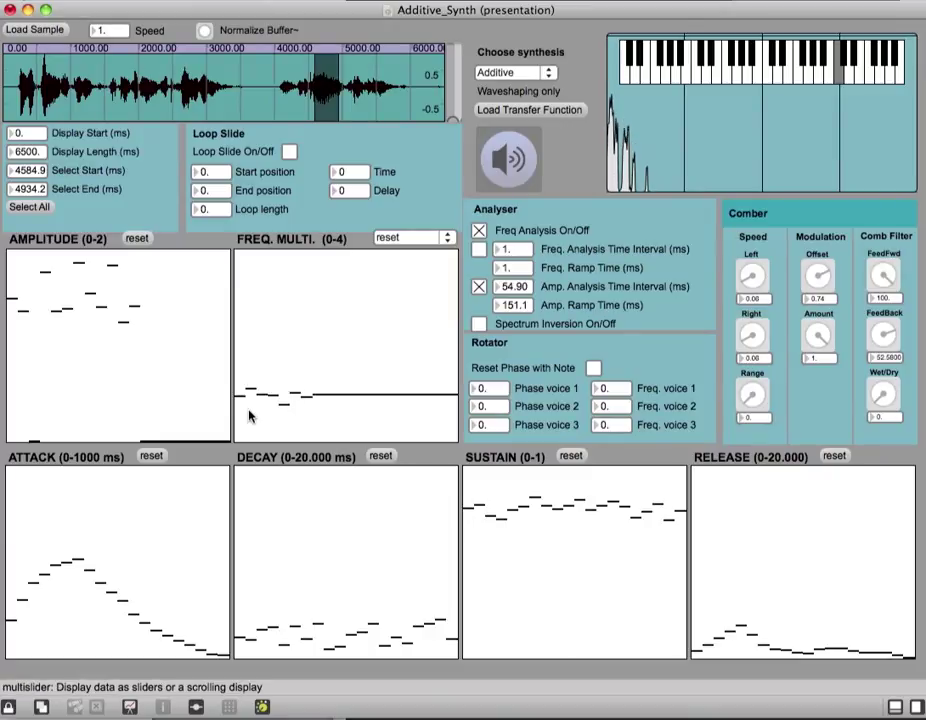
left_click(270, 396)
left_click(262, 398)
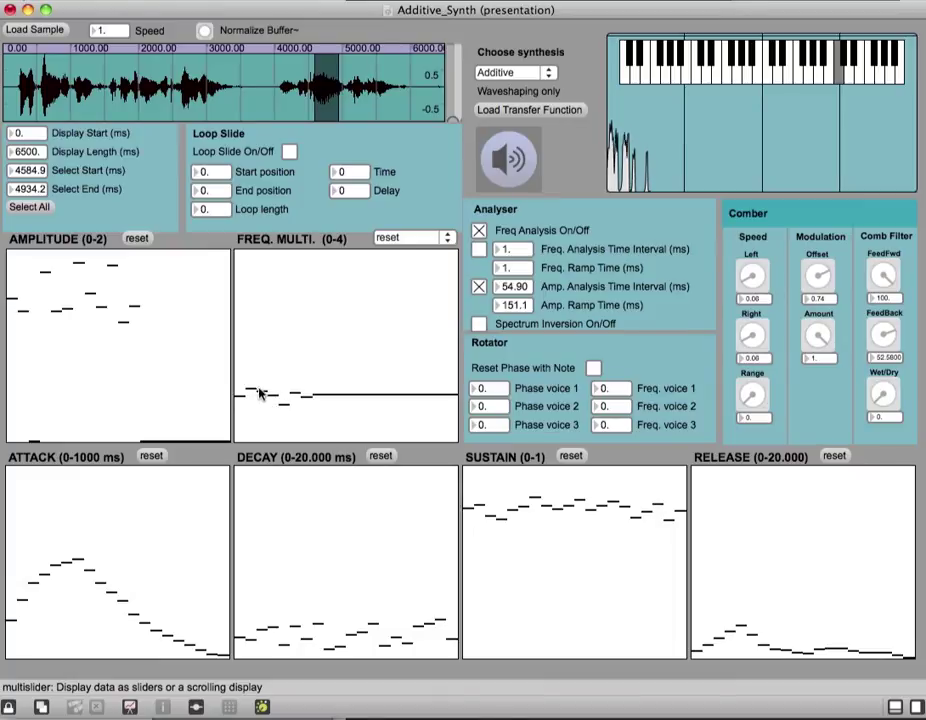
mouse_move(260, 393)
left_mouse_down()
mouse_move(261, 377)
mouse_move(260, 389)
mouse_move(285, 410)
left_mouse_up()
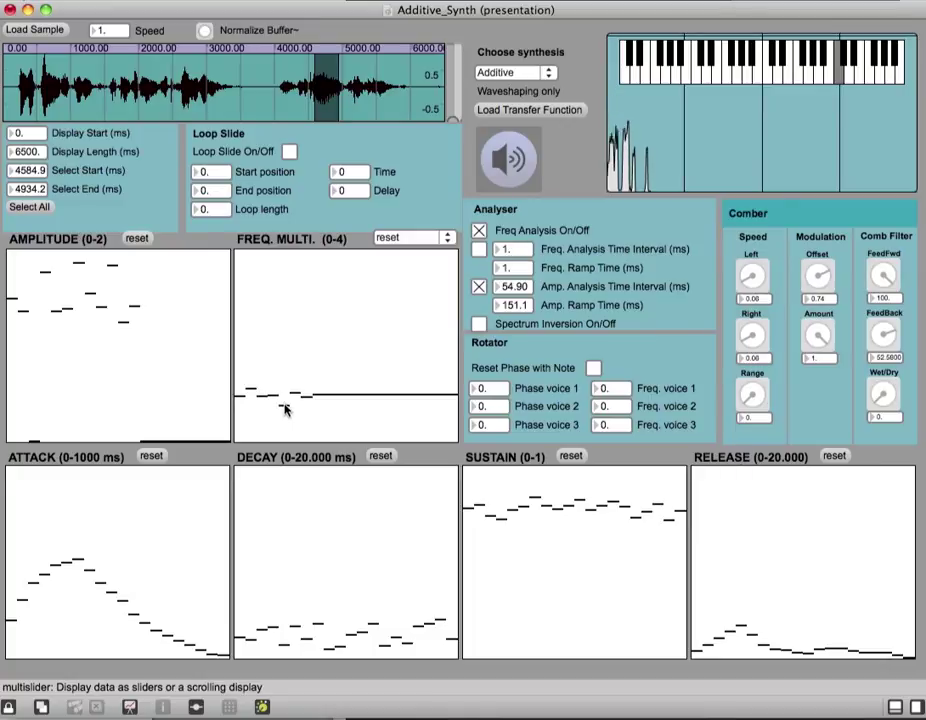
- With Freq. Analysis Time Interval on, audition the sample, select 617.54–630.02 ms, then turn it off
left_click(479, 250)
left_click(183, 85)
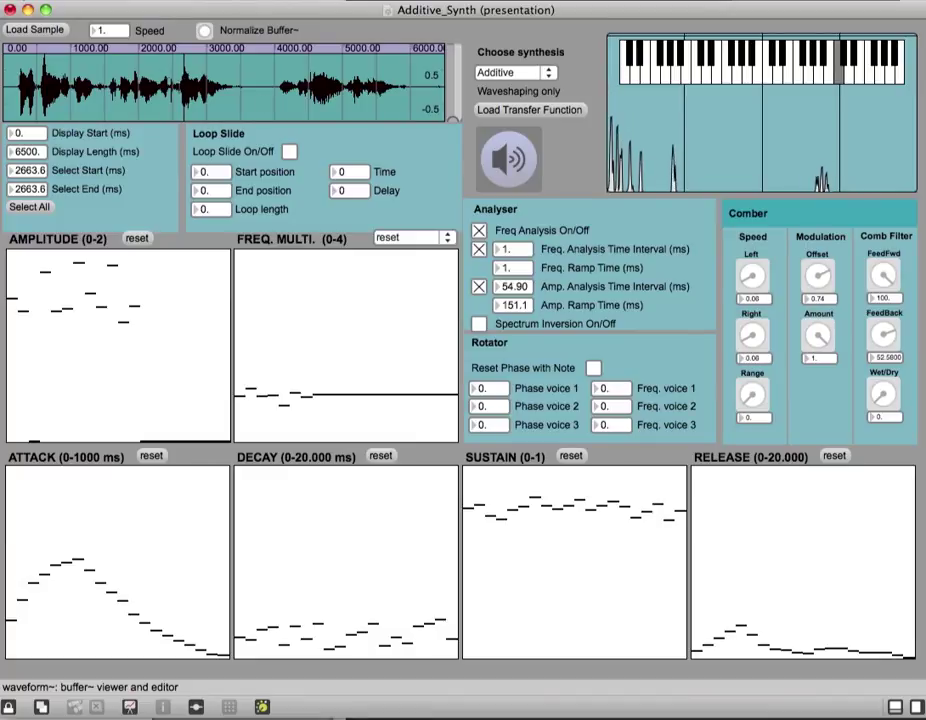
left_click(144, 85)
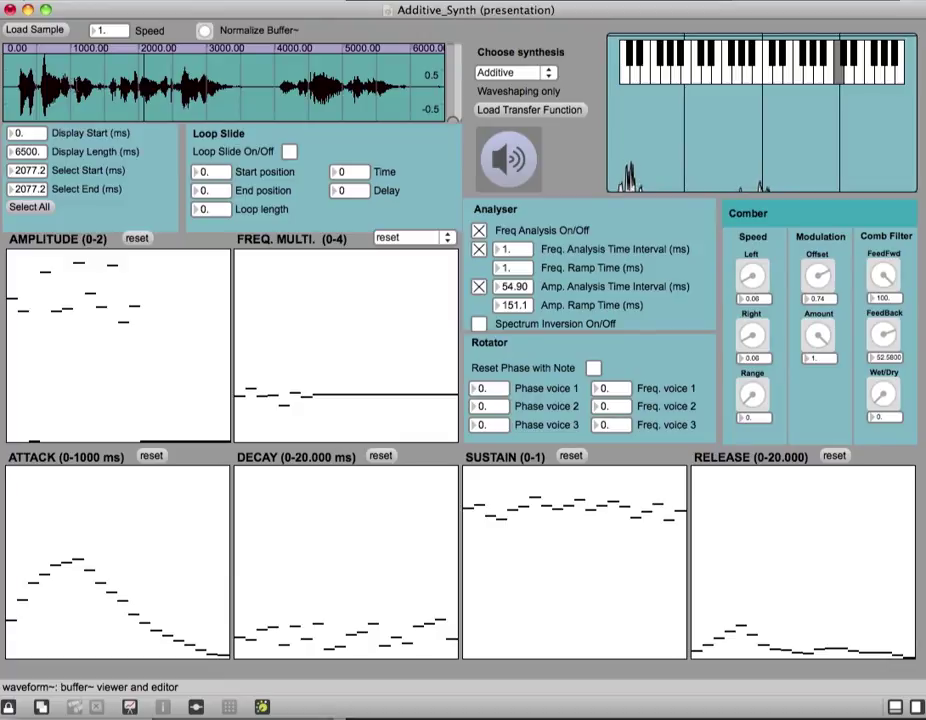
left_click(79, 85)
left_click_drag(46, 85, 47, 85)
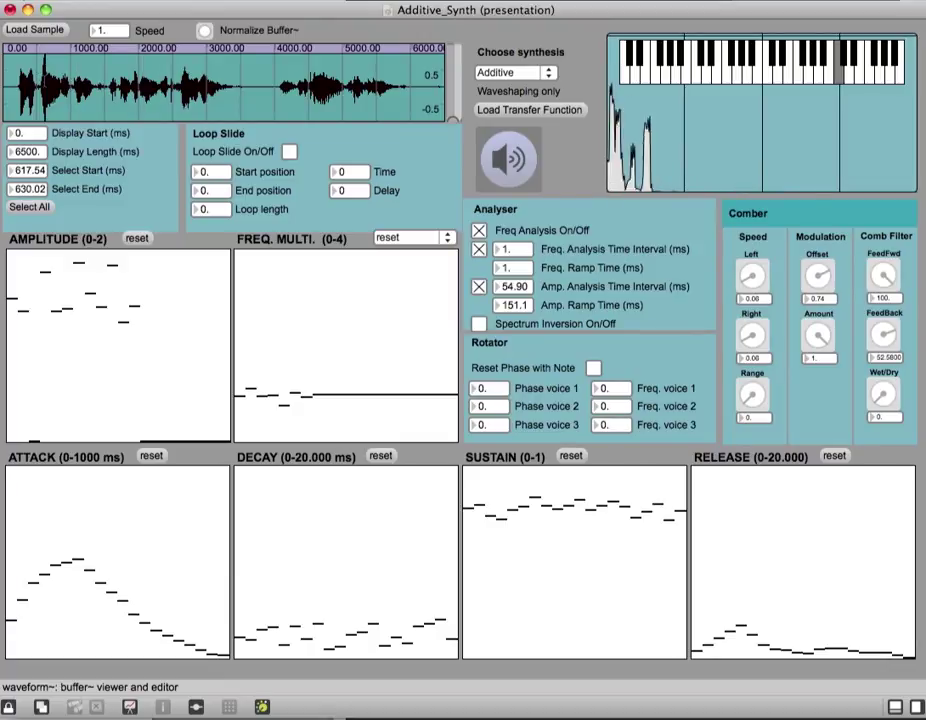
left_click(480, 249)
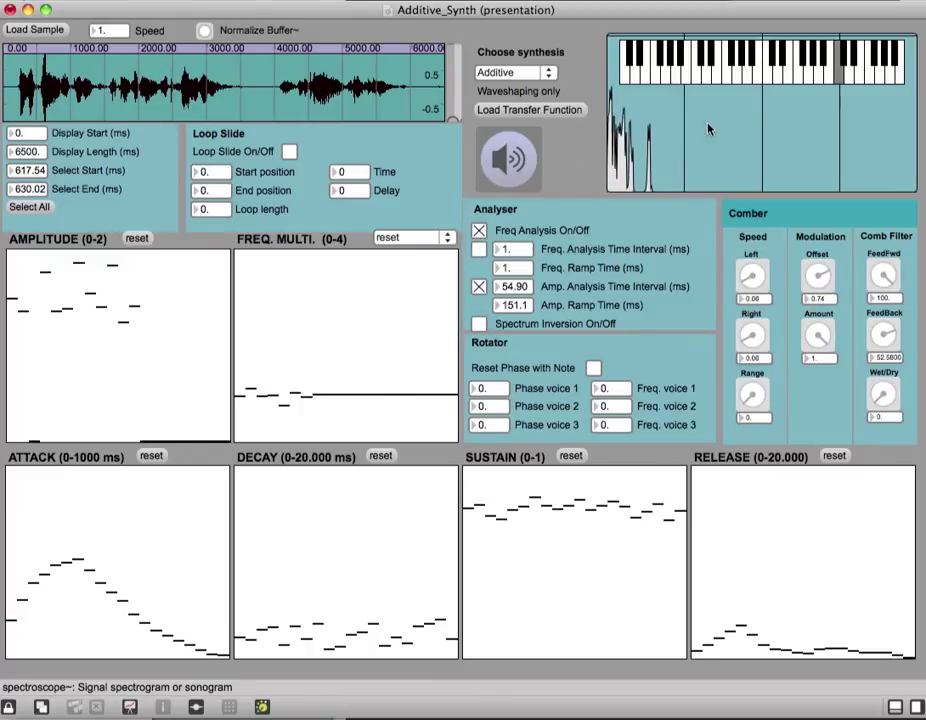
- Play five notes on the keyboard to hear the resynthesized sound
left_click(839, 64)
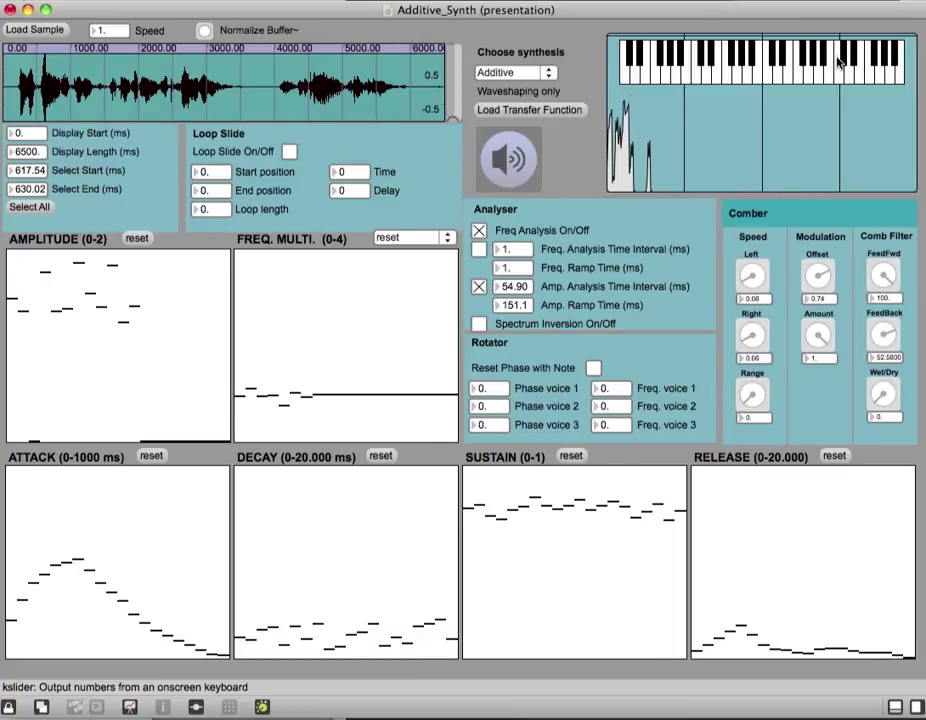
left_click(870, 60)
left_click(842, 66)
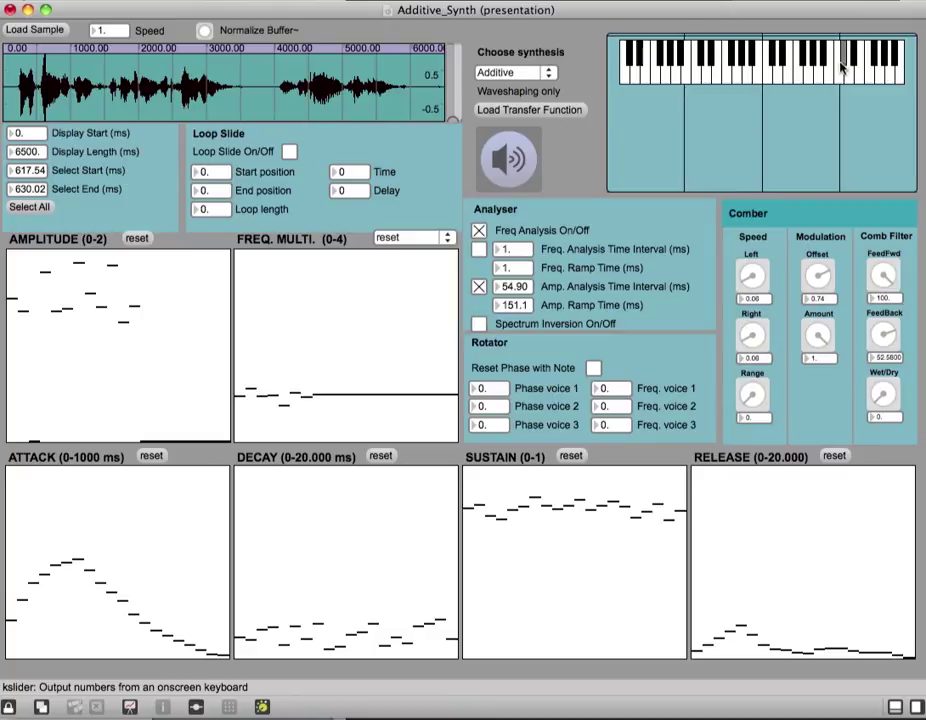
left_click(770, 50)
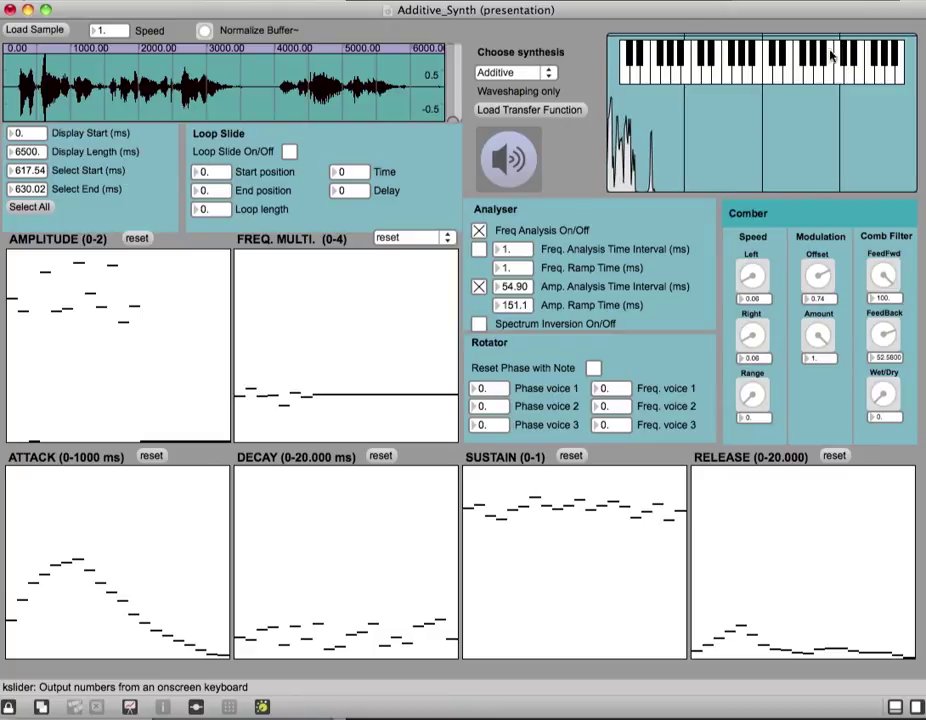
left_click(760, 46)
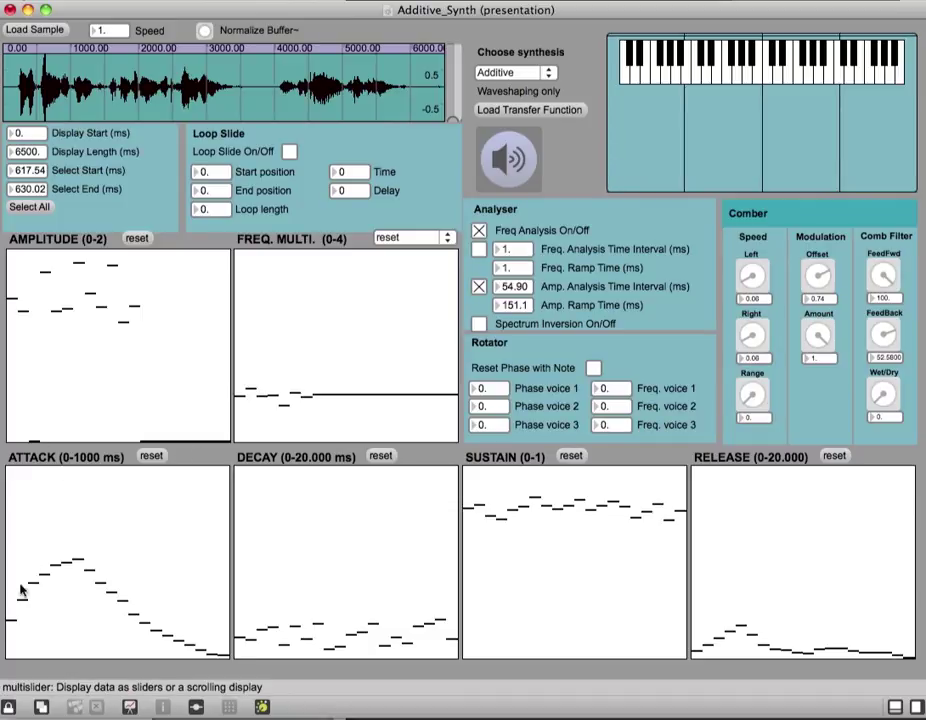
- Raise and smooth the bars around the ATTACK curve's peak near the fifth partial
left_click_drag(47, 567, 88, 566)
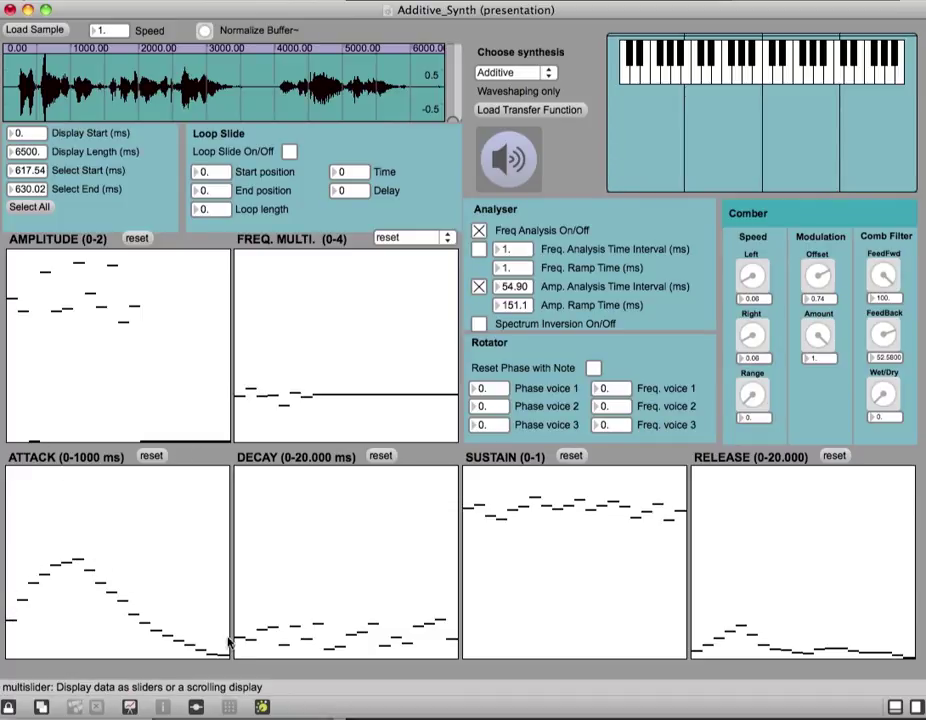